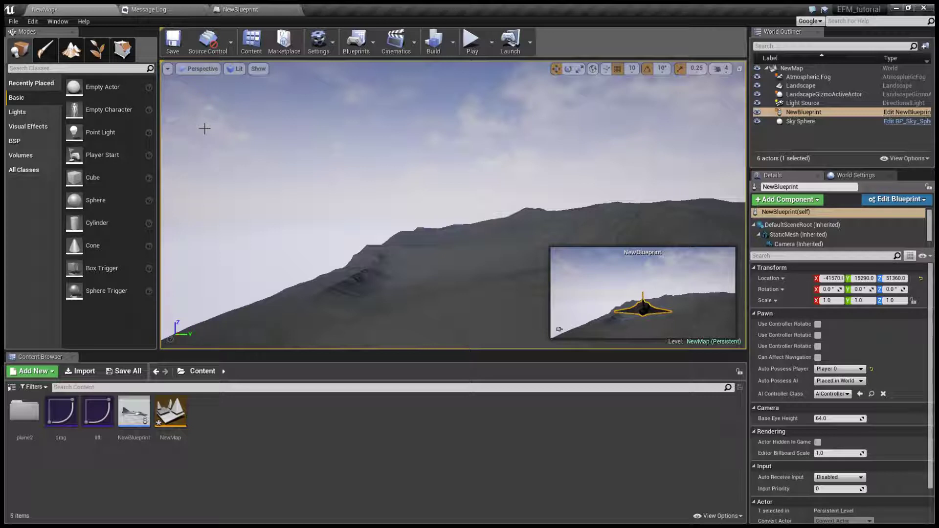
Open the NewBlueprint editor and enable Scale Stability with Alpha on the easyFM component
left_click(253, 11)
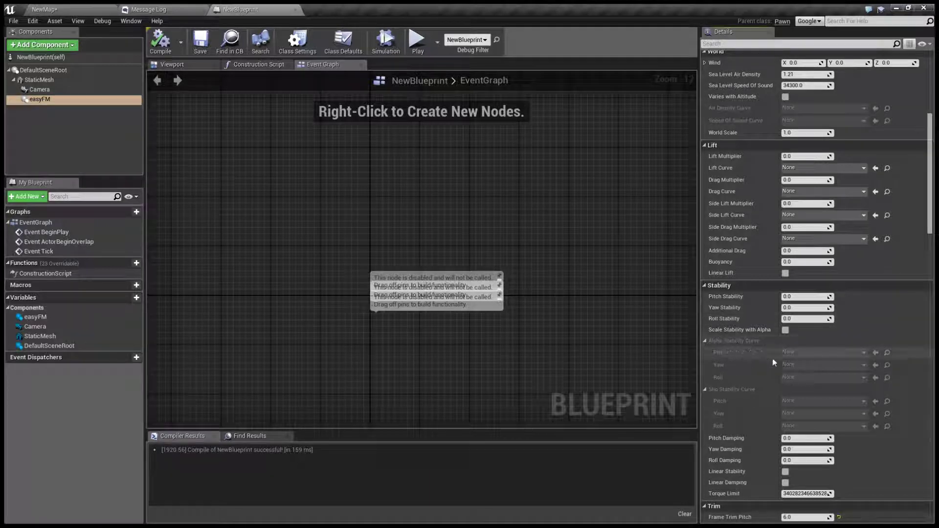
left_click(785, 330)
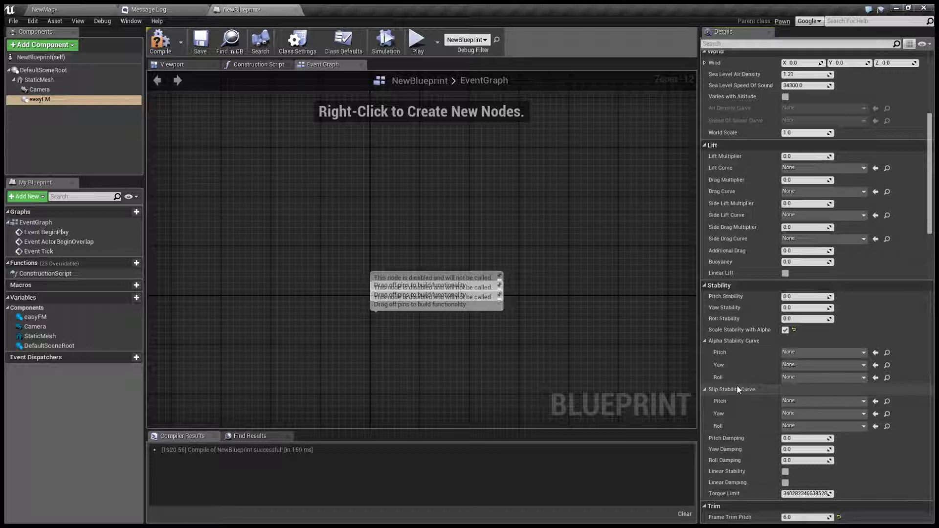
Turn Scale Stability with Alpha back off and set Pitch, Yaw, Roll Stability to 3, 3, 1
left_click(785, 330)
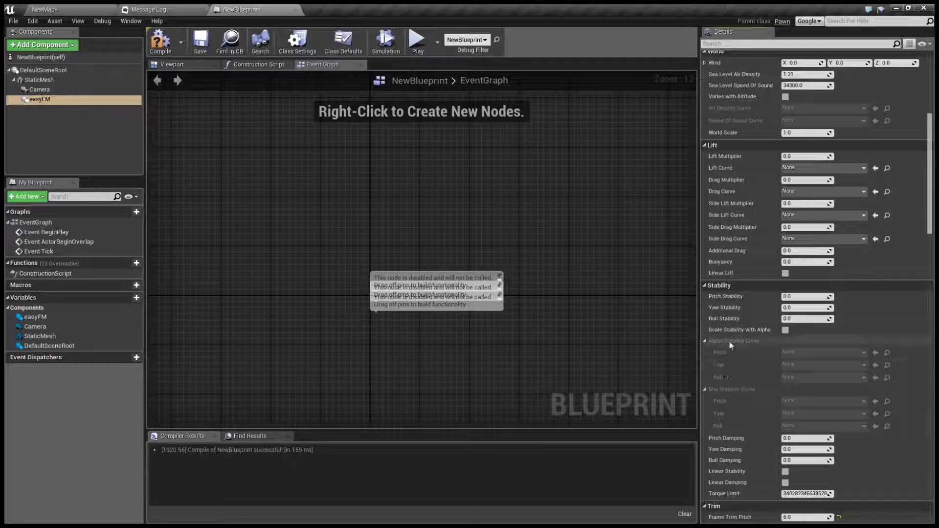
left_click(793, 297)
type("3")
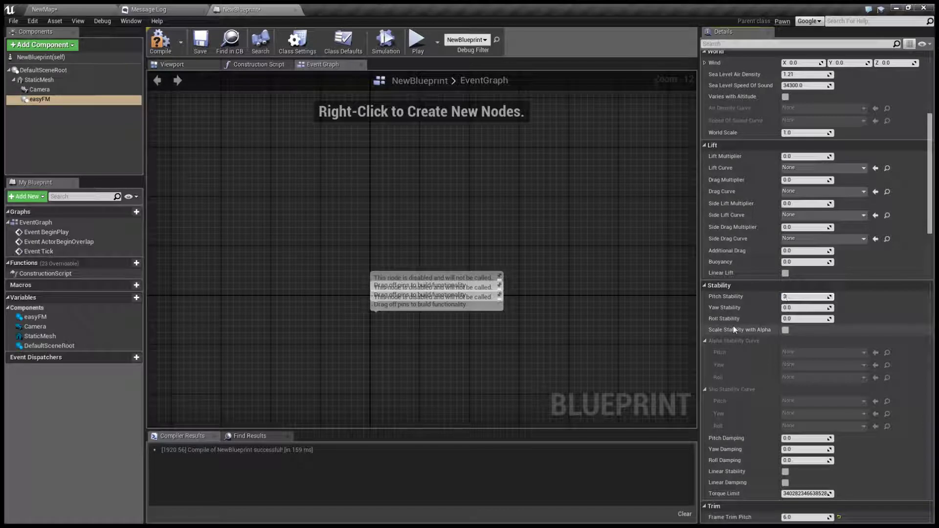
key("Return")
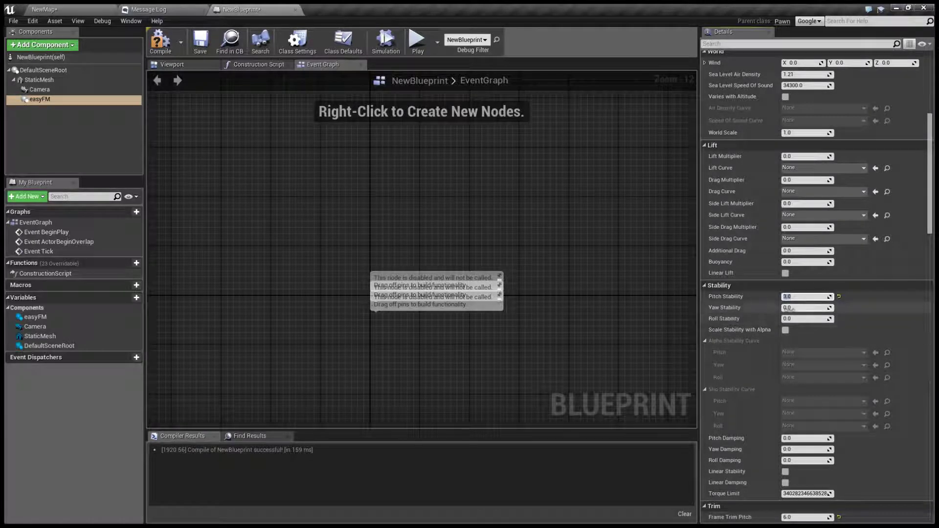
left_click(796, 309)
type("3")
key("Return")
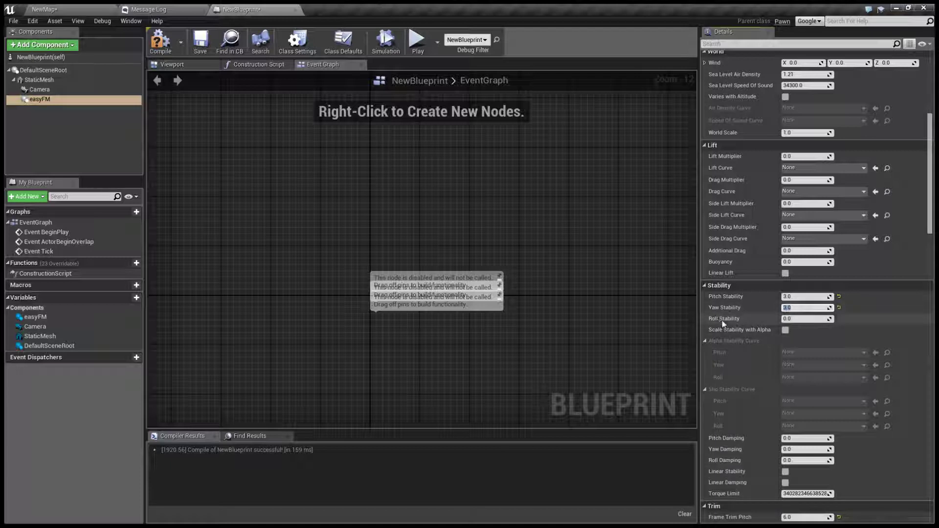
key("Tab")
type("1")
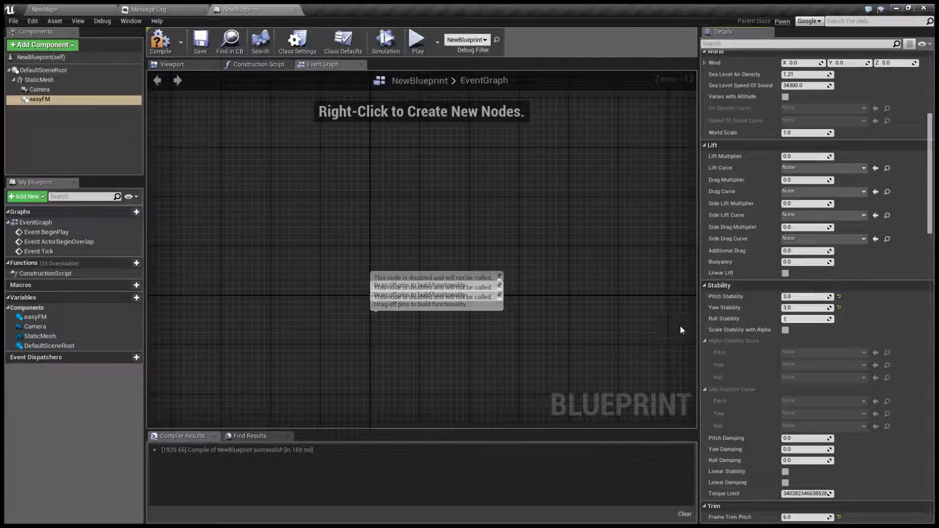
key("Return")
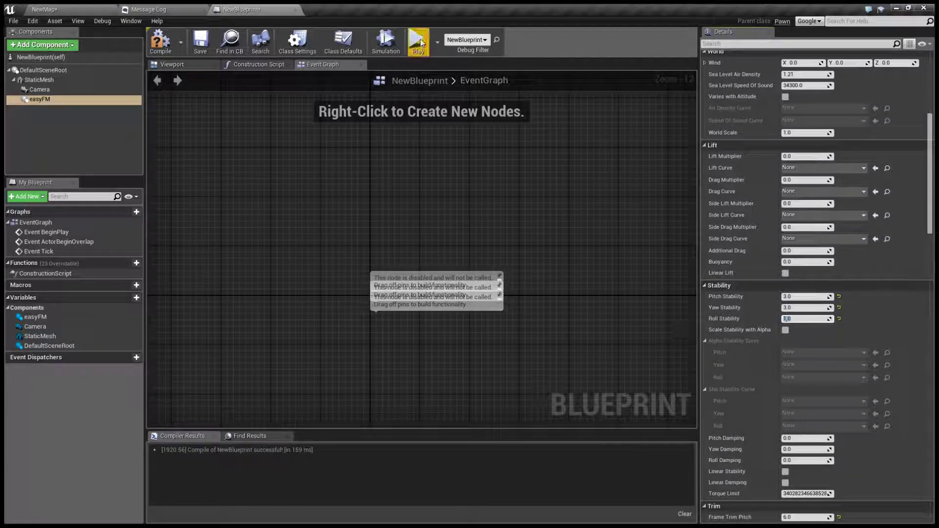
left_click(419, 42)
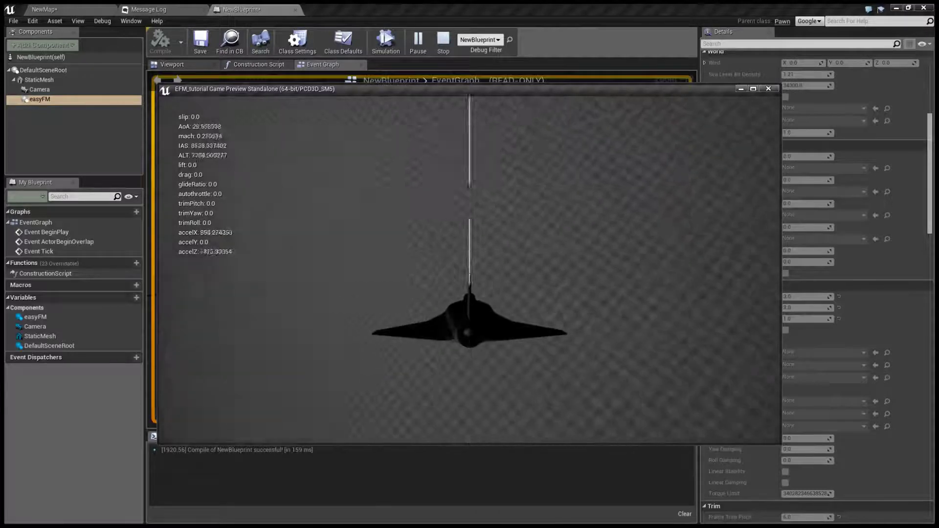
key("Escape")
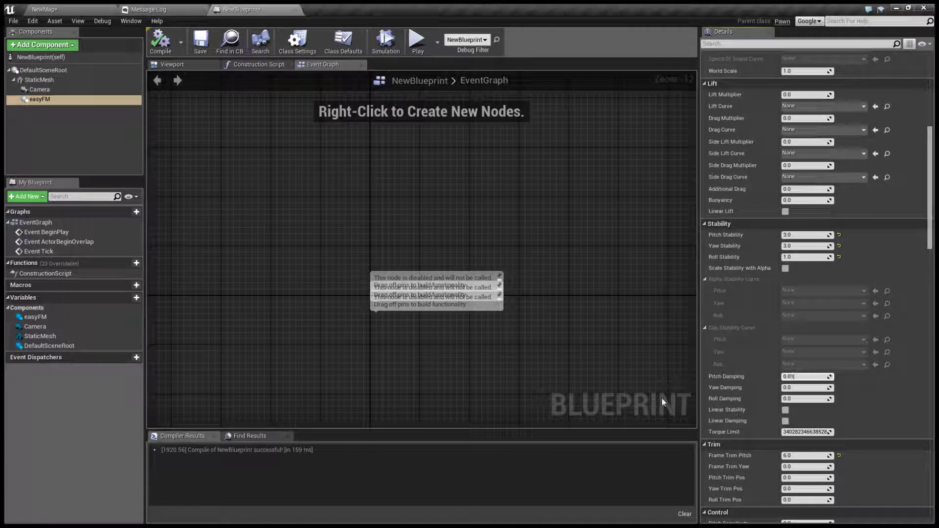
Set easyFM's Pitch, Yaw and Roll Damping to 0.01 each
type("1")
key("Tab")
type("0.01")
key("Tab")
type("0.01")
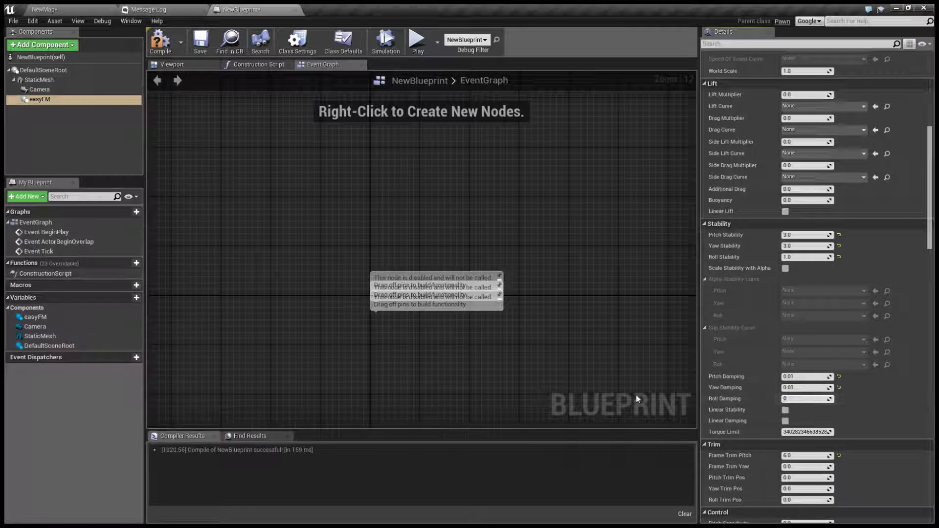
key("Return")
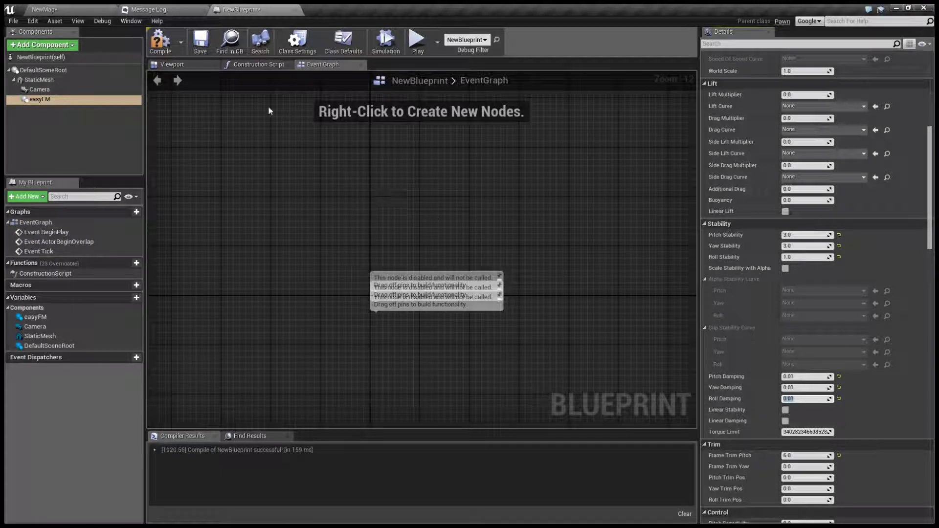
Save the blueprint and start a play-in-editor flight test from the NewMap level
left_click(210, 48)
left_click(68, 10)
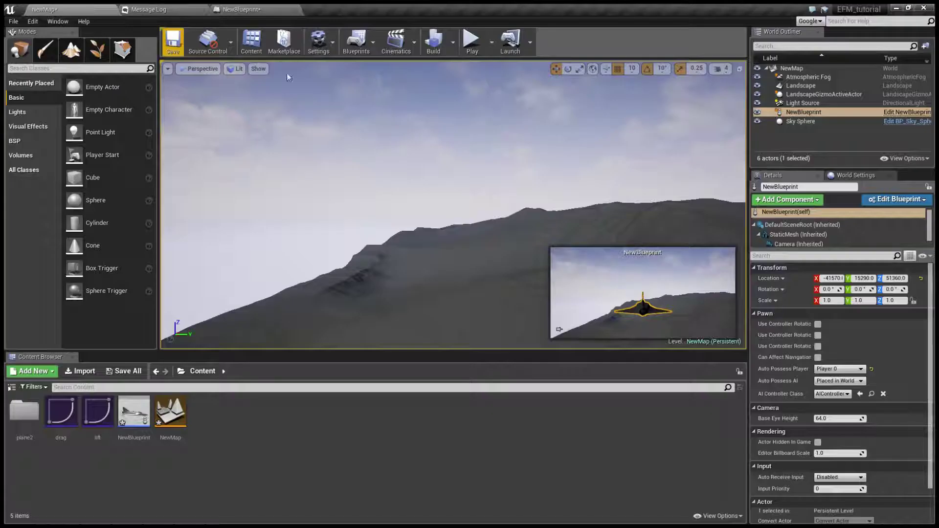
left_click(472, 46)
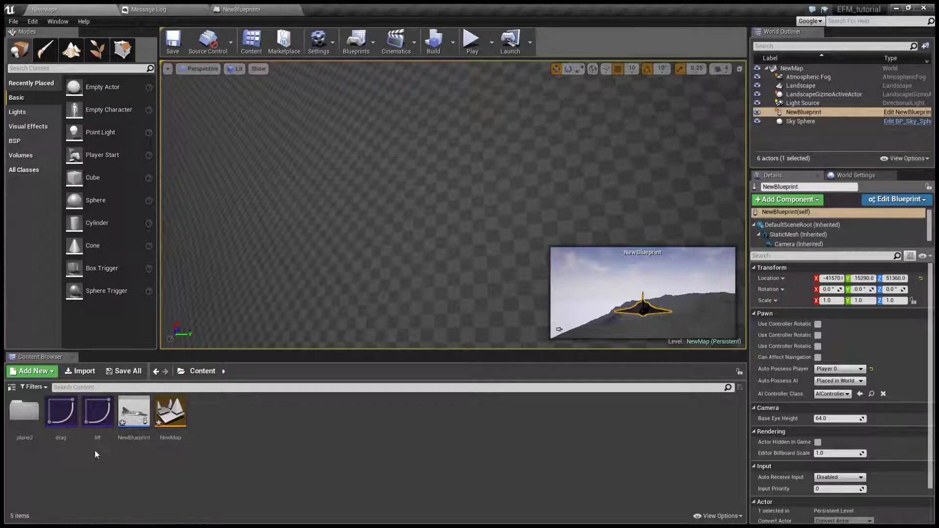
Open the lift curve asset from the Content Browser in the curve editor
left_click(60, 413)
left_click(100, 412)
double_click(102, 411)
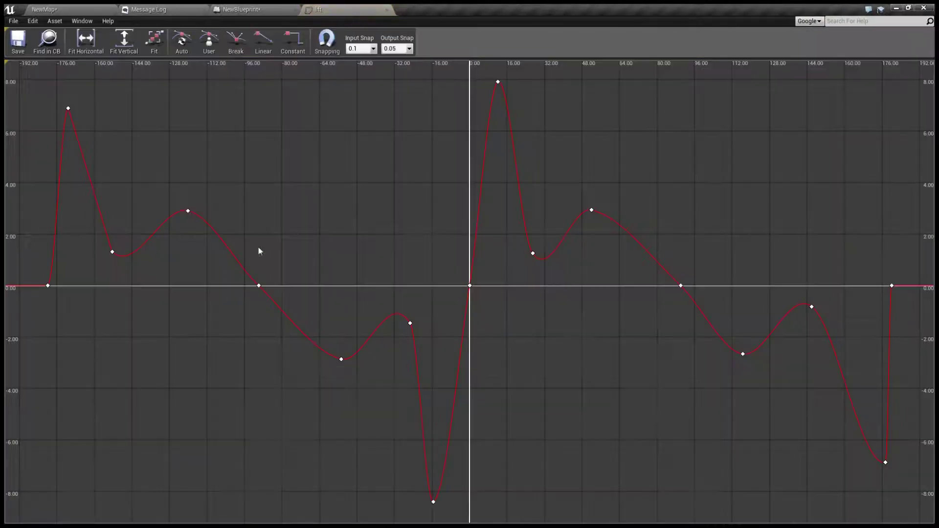
scroll(299, 254, "down", 1)
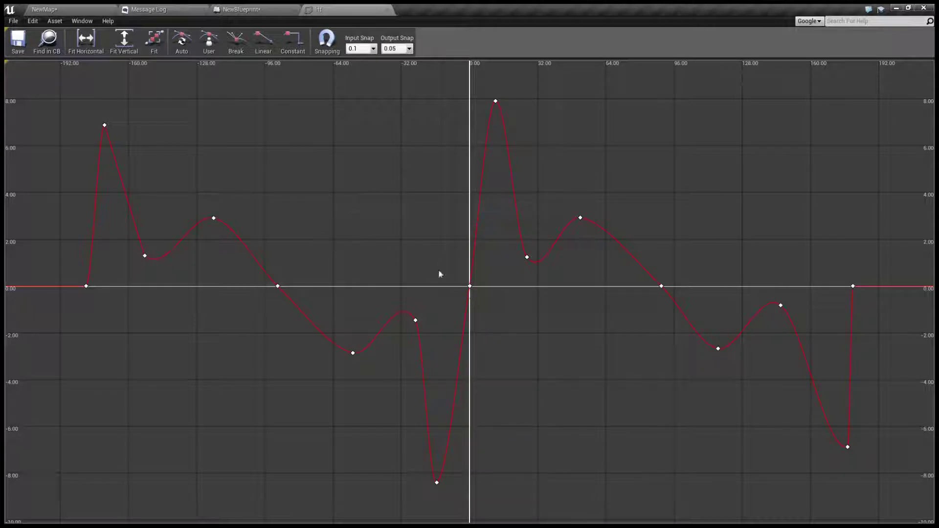
Set the origin key's time to 0 and add a new key on the lift curve
left_click(470, 286)
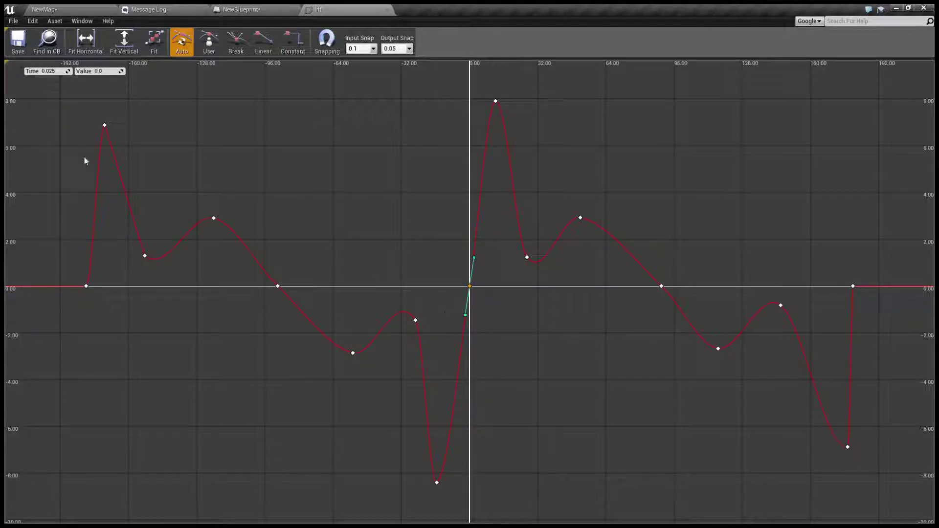
left_click(48, 71)
type("0")
key("Return")
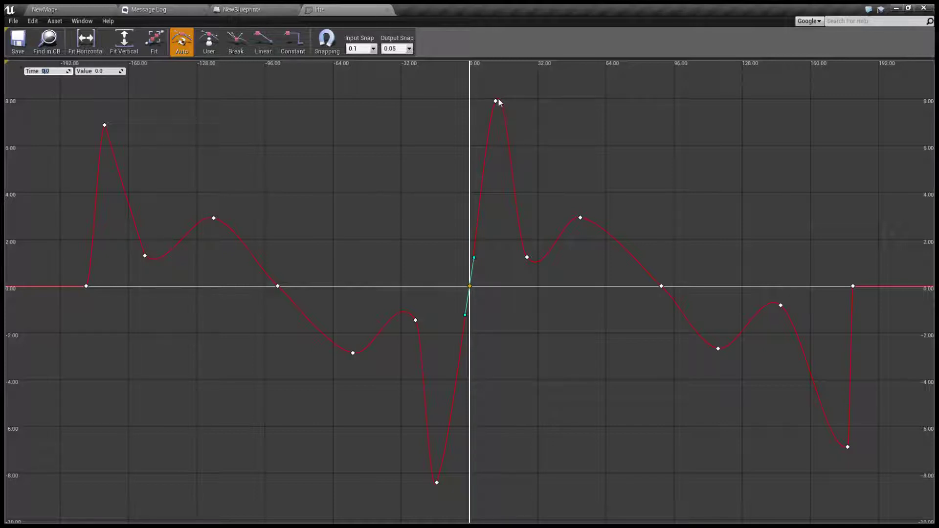
left_click(526, 257, "shift")
scroll(645, 271, "down", 1)
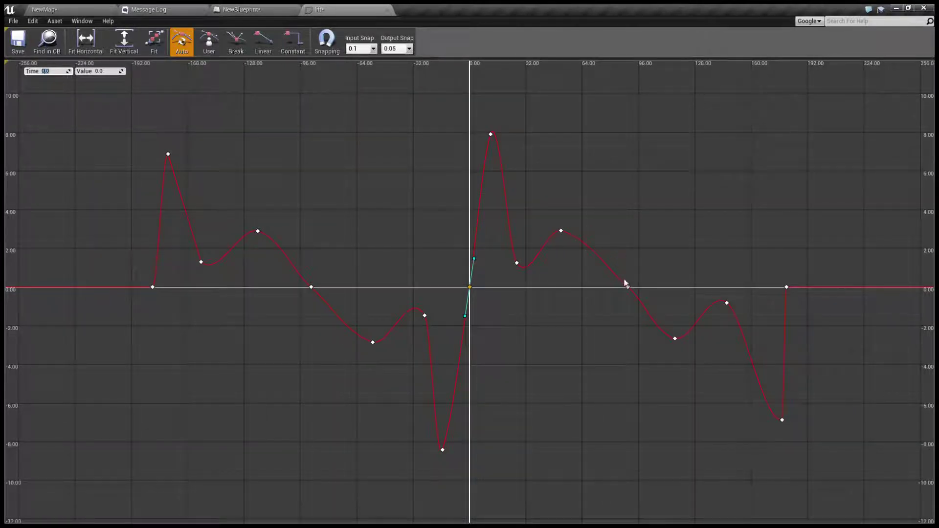
Add a key where the lift curve crosses zero on the positive side
left_click(628, 288, "shift")
Assign the lift curve asset as easyFM's Lift Curve in NewBlueprint
left_click(258, 9)
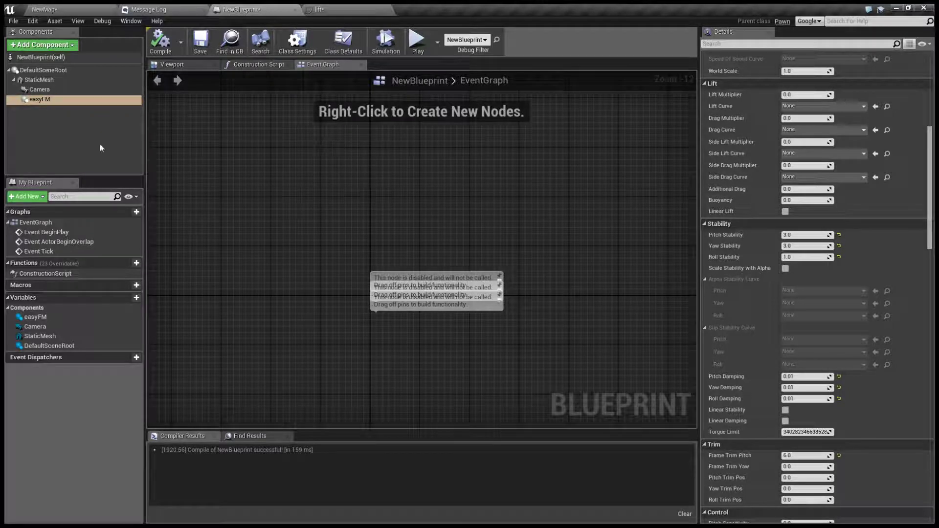
left_click(804, 107)
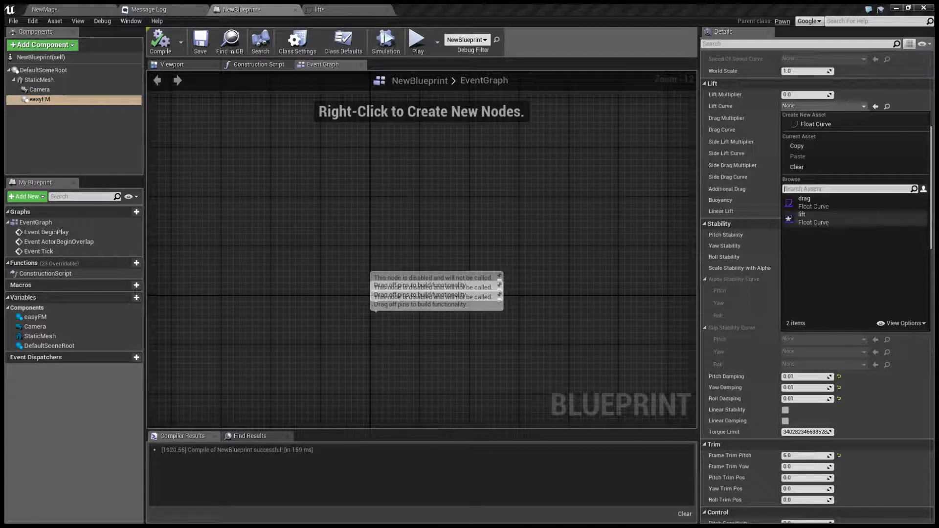
left_click(807, 218)
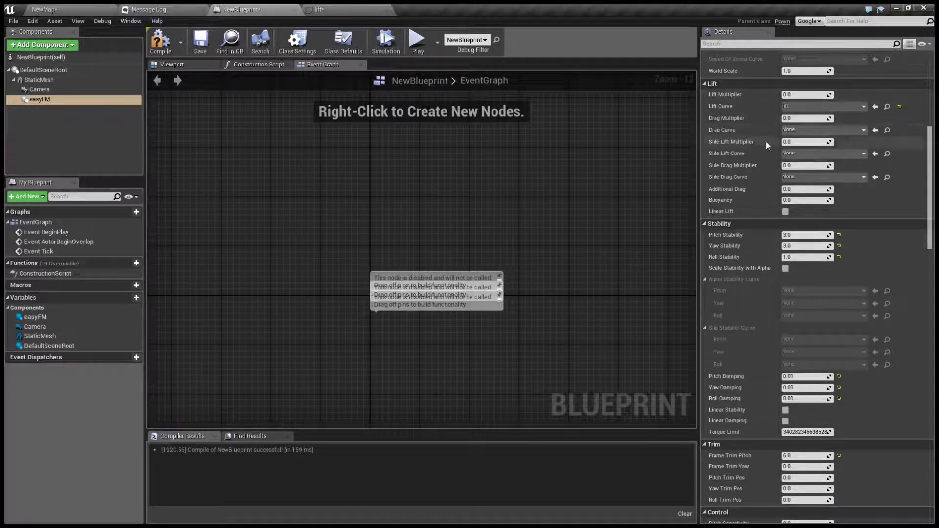
Set easyFM's Lift Multiplier to 0.1 after checking the lift curve graph
left_click(788, 95)
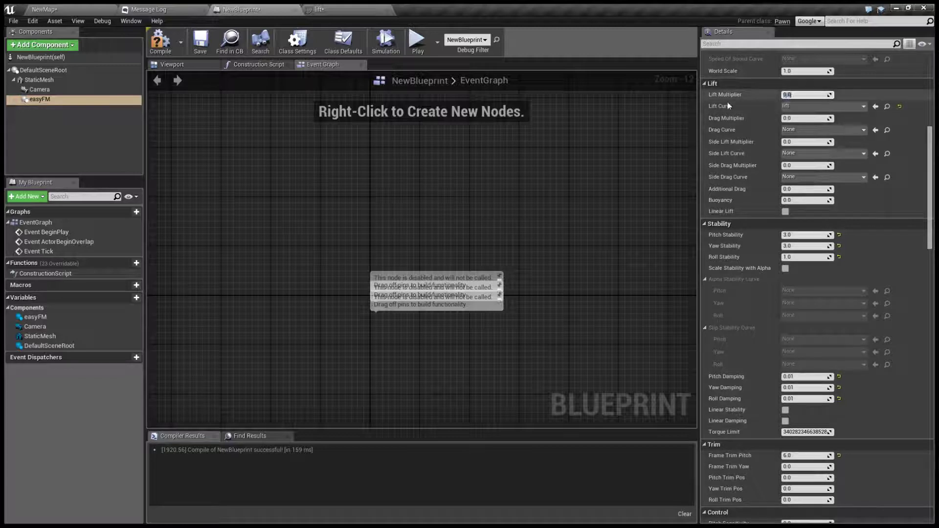
left_click(331, 9)
left_click(111, 9)
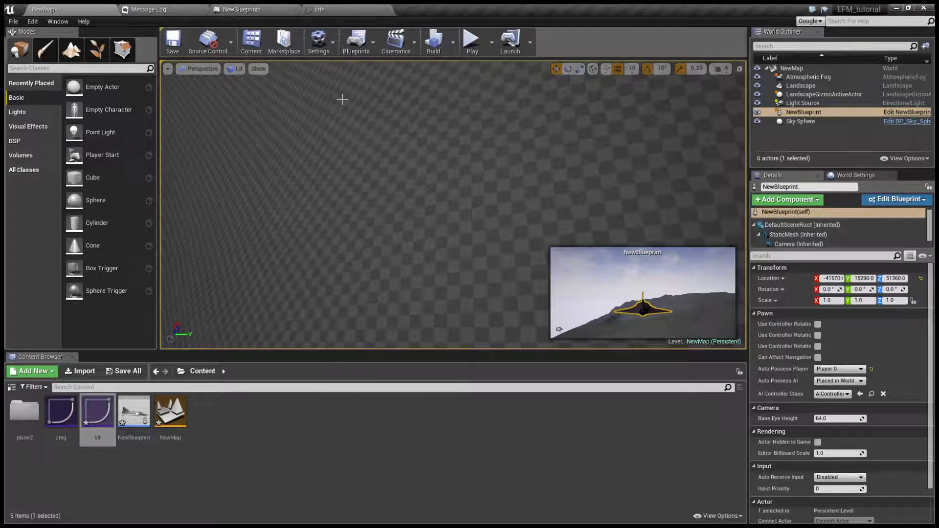
left_click(343, 10)
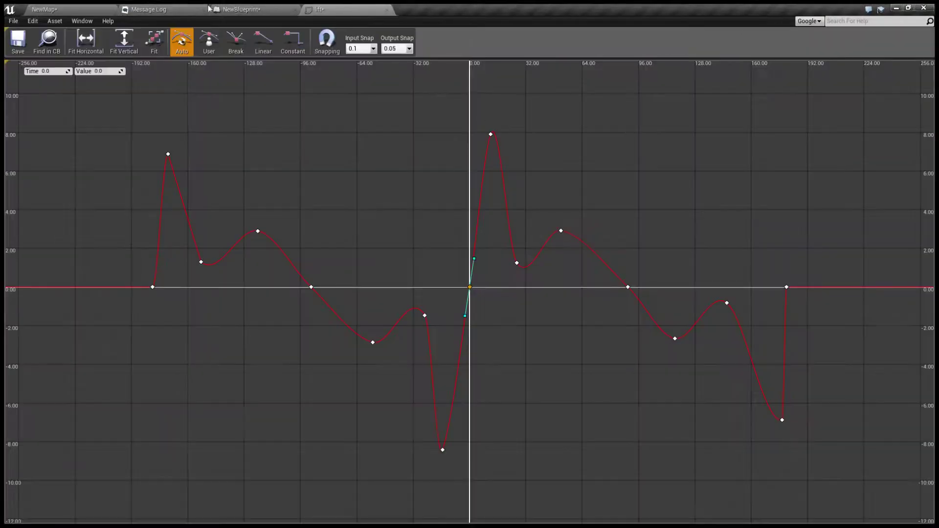
left_click(231, 10)
left_click(794, 94)
type("0.1")
key("Return")
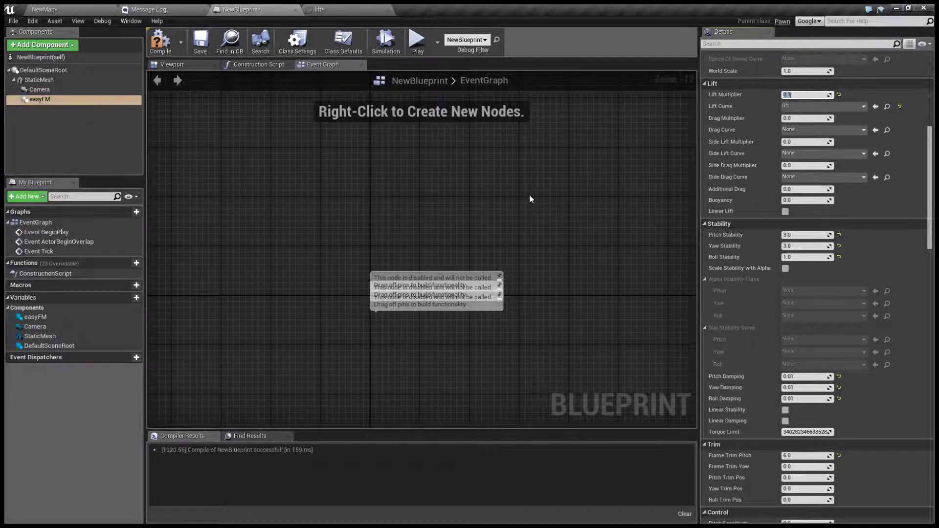
scroll(725, 193, "up", 2)
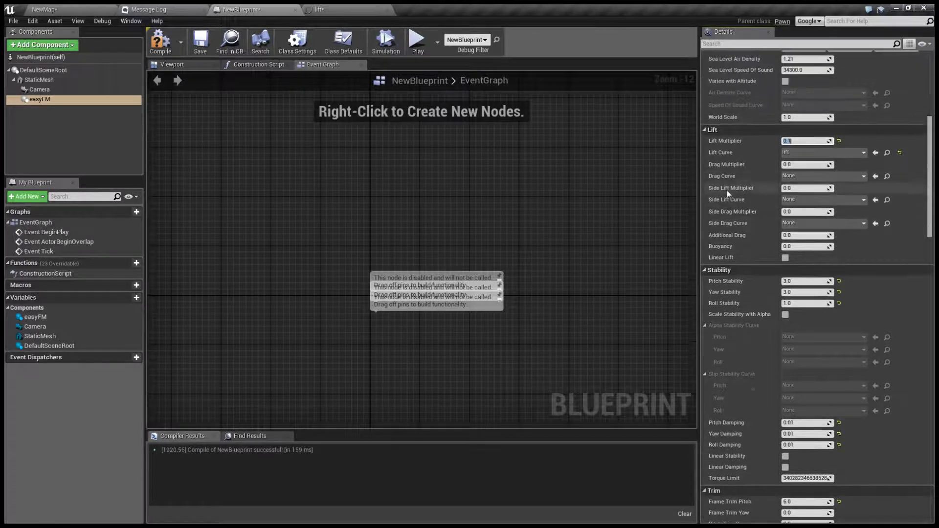
scroll(725, 193, "up", 6)
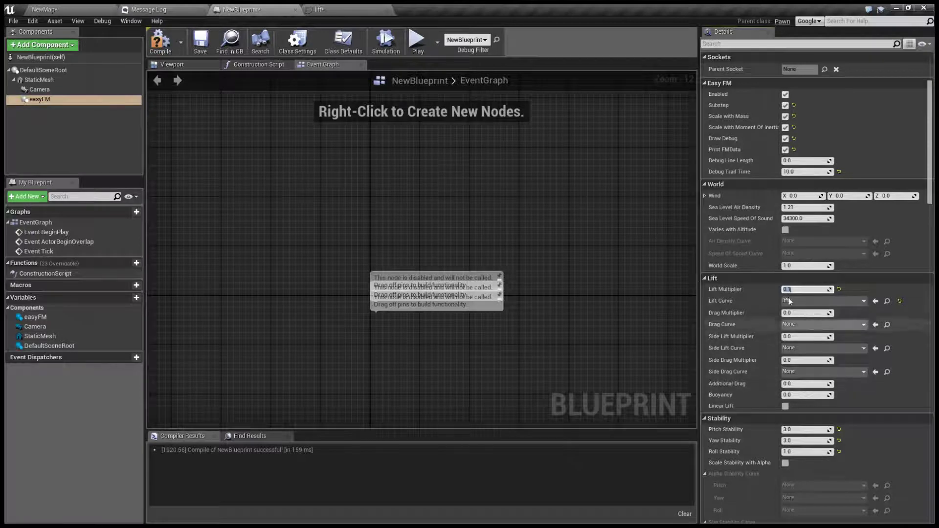
left_click(92, 8)
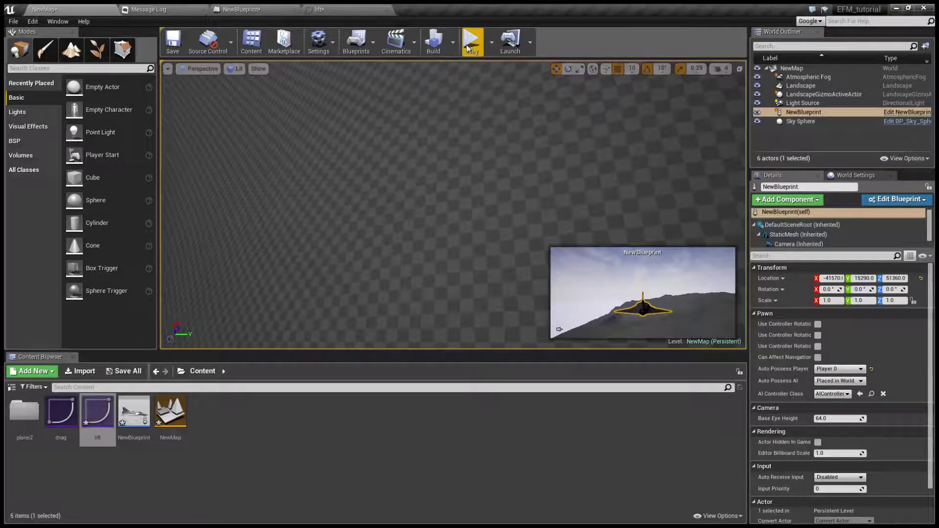
left_click(341, 11)
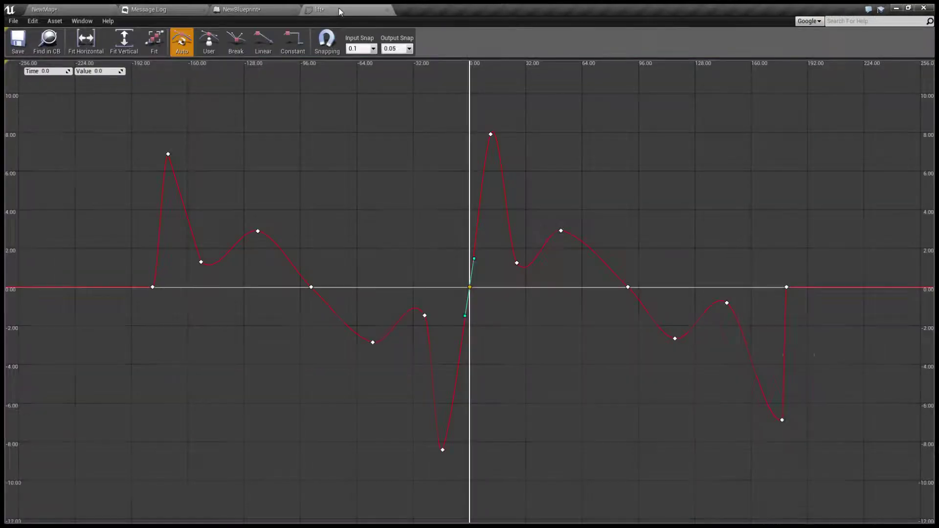
left_click(264, 10)
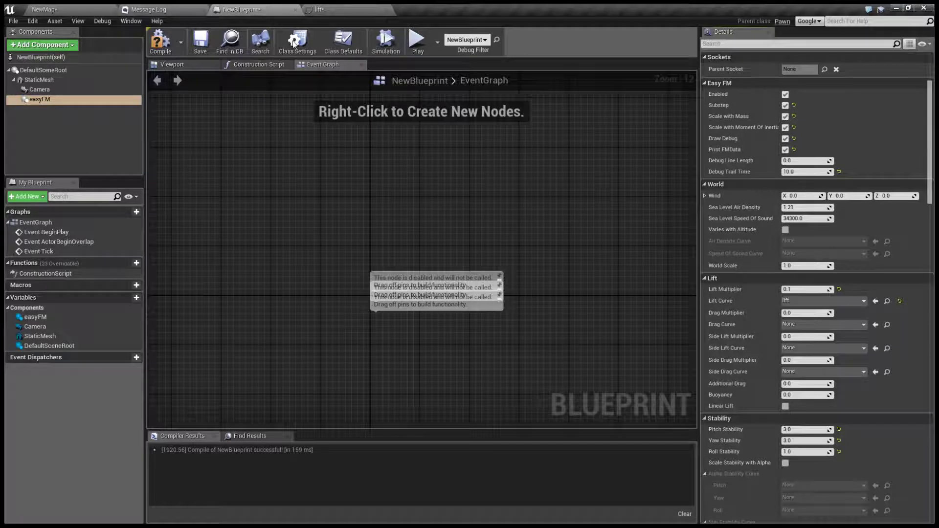
scroll(726, 243, "down", 2)
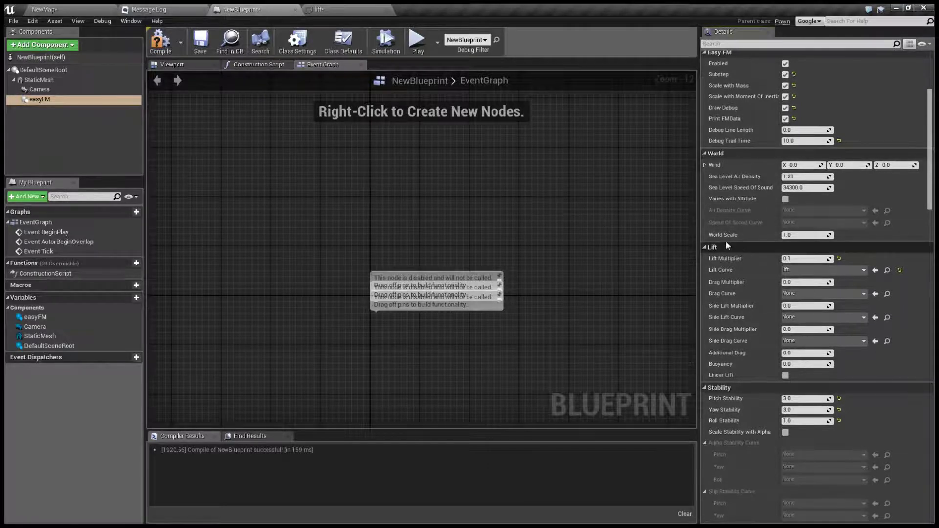
scroll(728, 242, "down", 3)
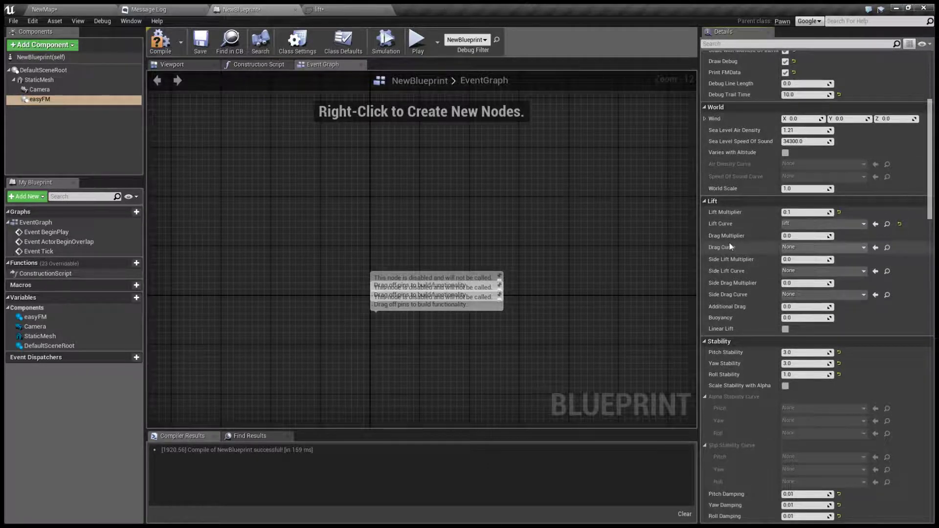
scroll(729, 245, "down", 8)
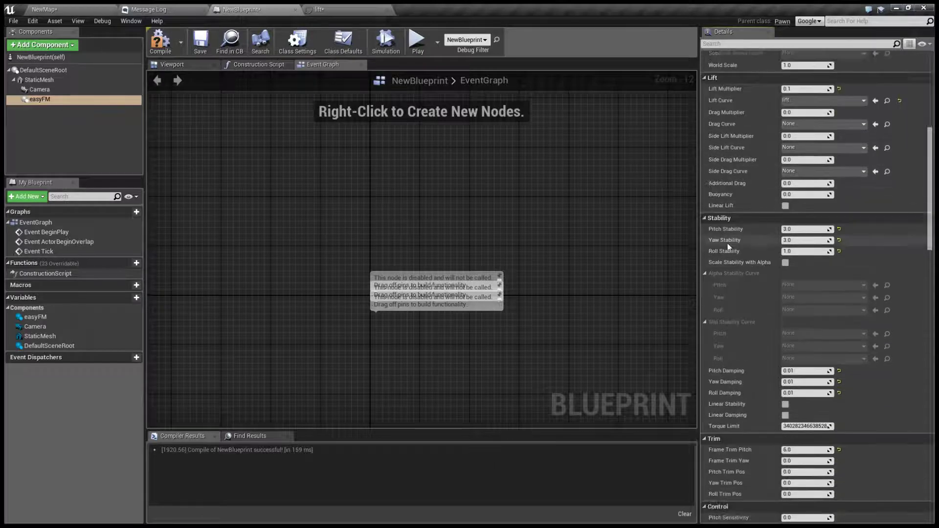
scroll(727, 246, "down", 2)
scroll(727, 243, "down", 3)
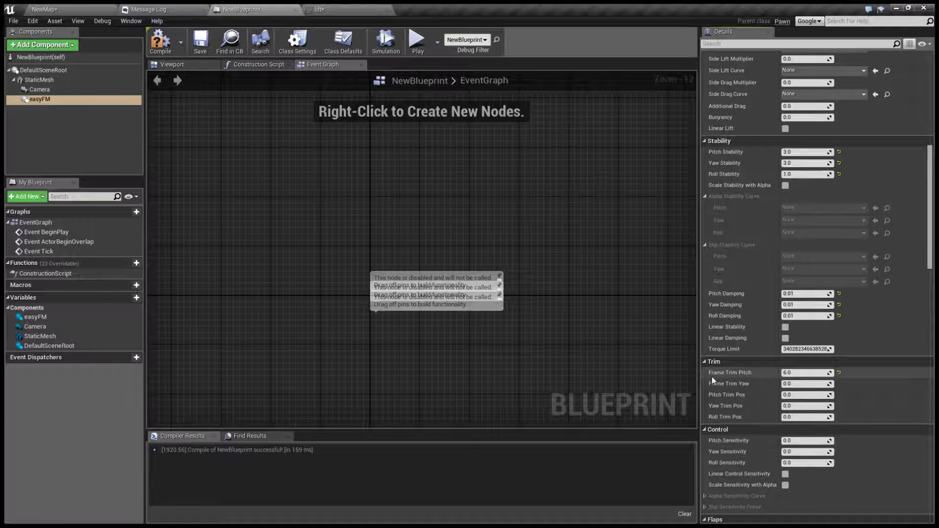
Set Frame Trim Pitch to 3.0 and start a flight test from NewMap
left_click(798, 372)
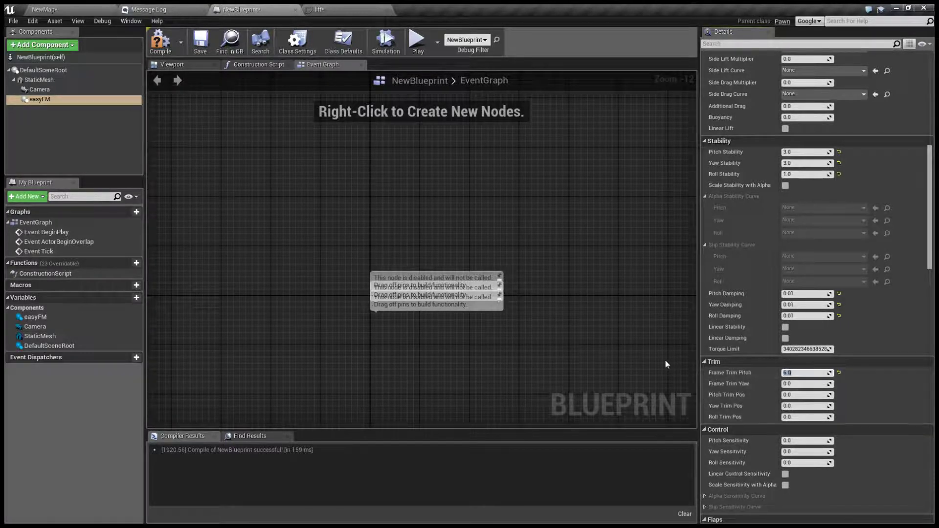
type("3.0")
left_click(87, 9)
left_click(471, 47)
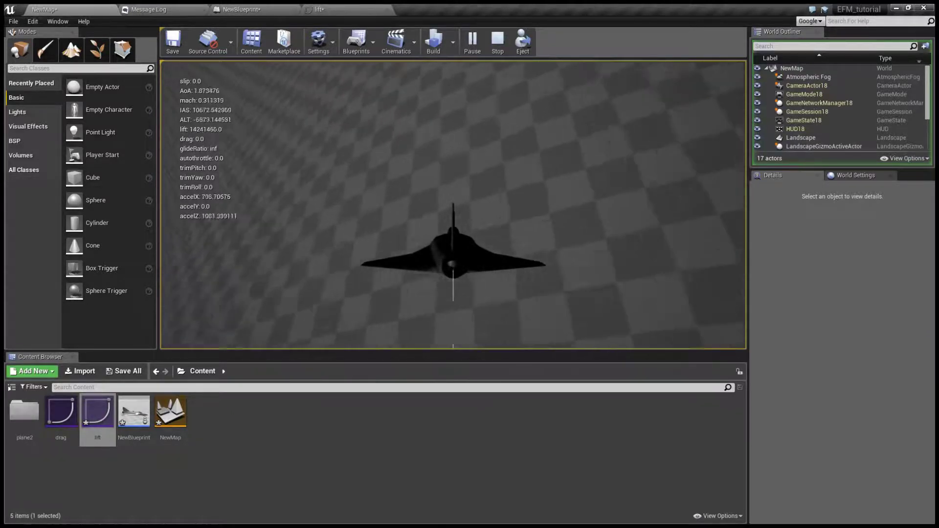
Stop the flight test and return to the blueprint's easyFM settings
key("Escape")
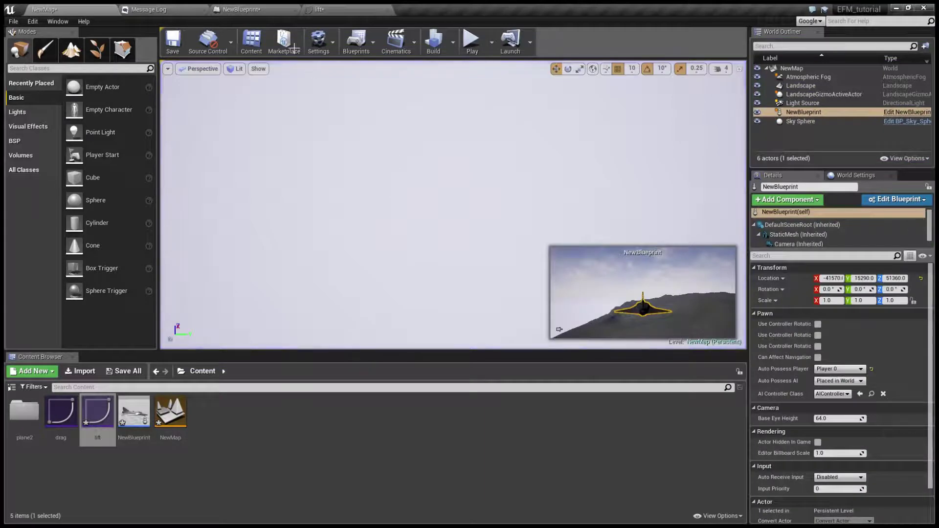
left_click(352, 9)
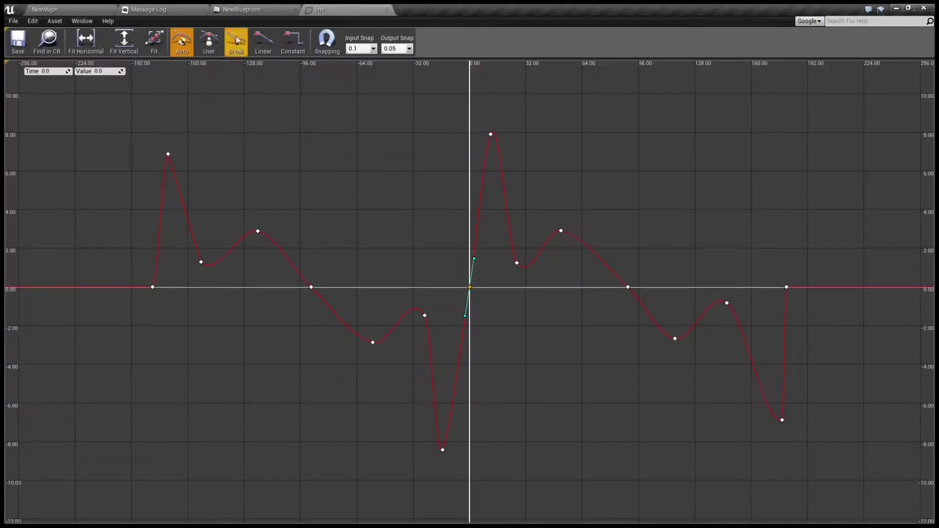
left_click(262, 9)
left_click(72, 9)
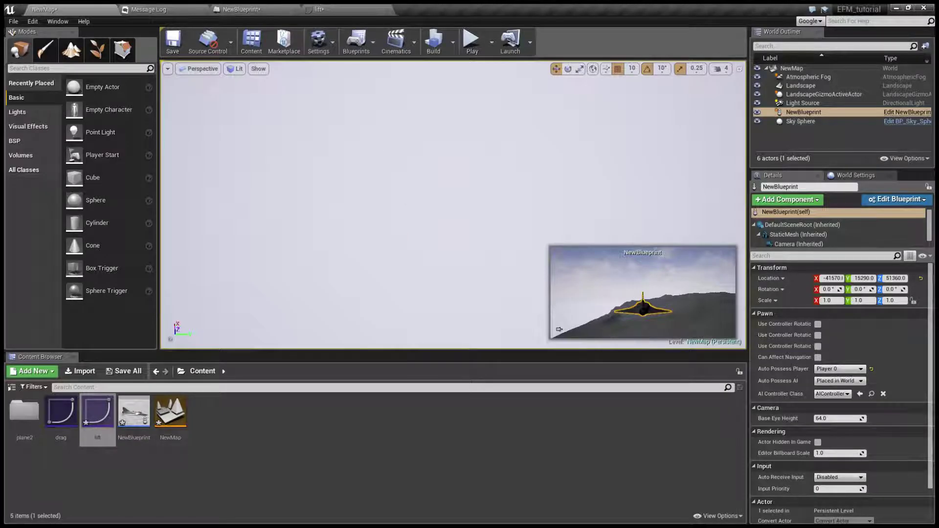
left_click(332, 9)
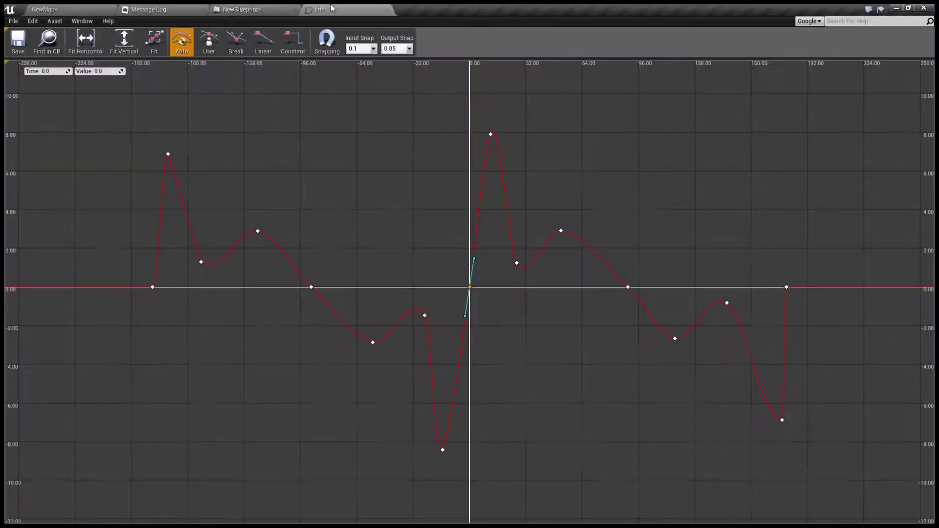
left_click(268, 9)
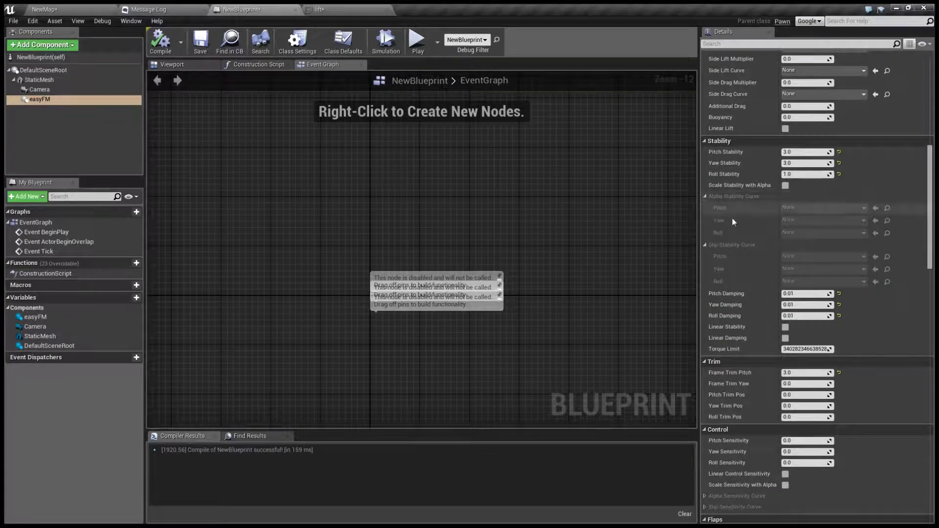
Enter 0.2 into easyFM's Lift Multiplier field
scroll(732, 221, "up", 10)
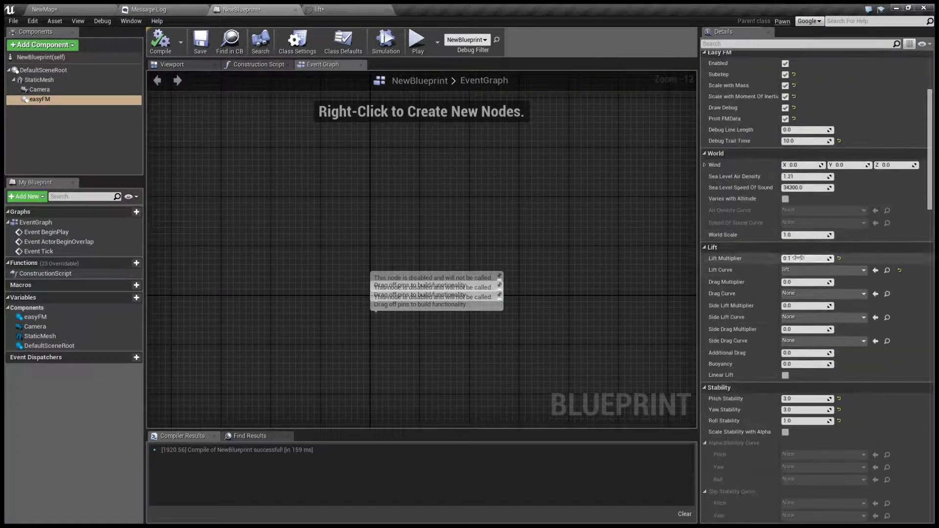
left_click(799, 258)
type("0.2")
key("Return")
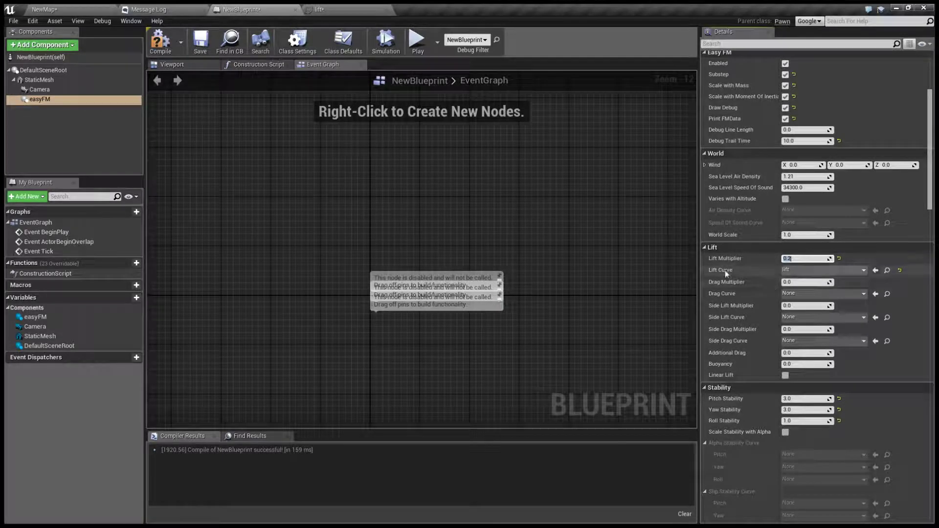
Change Lift Multiplier to 0.3, fly a standalone game preview, then close it
type("0.3")
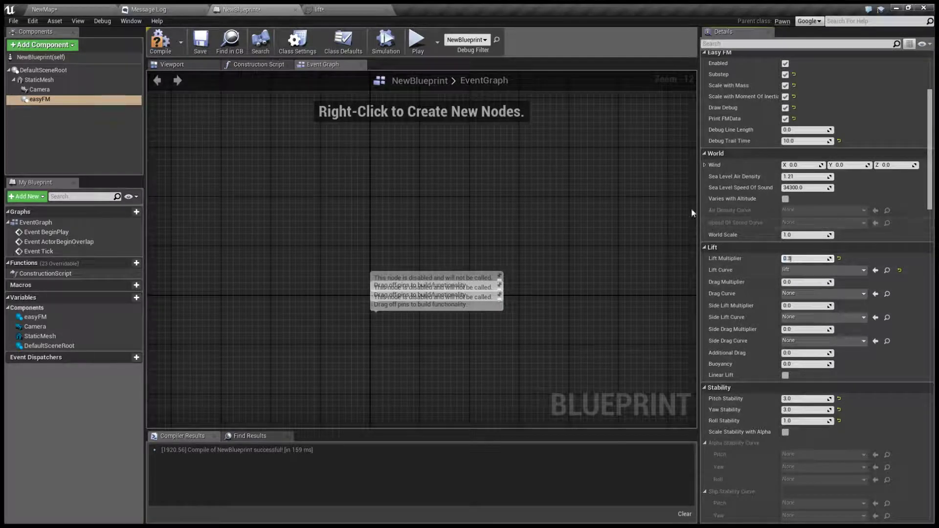
left_click(417, 42)
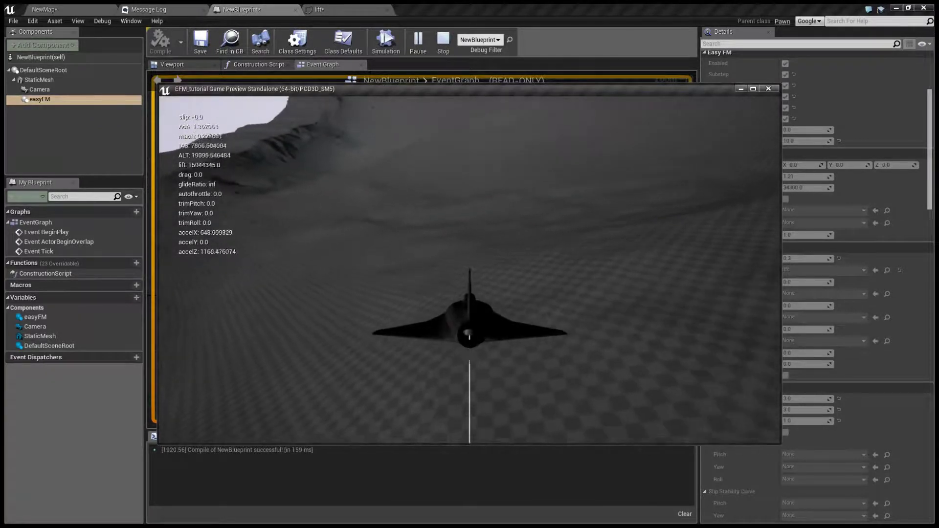
key("Escape")
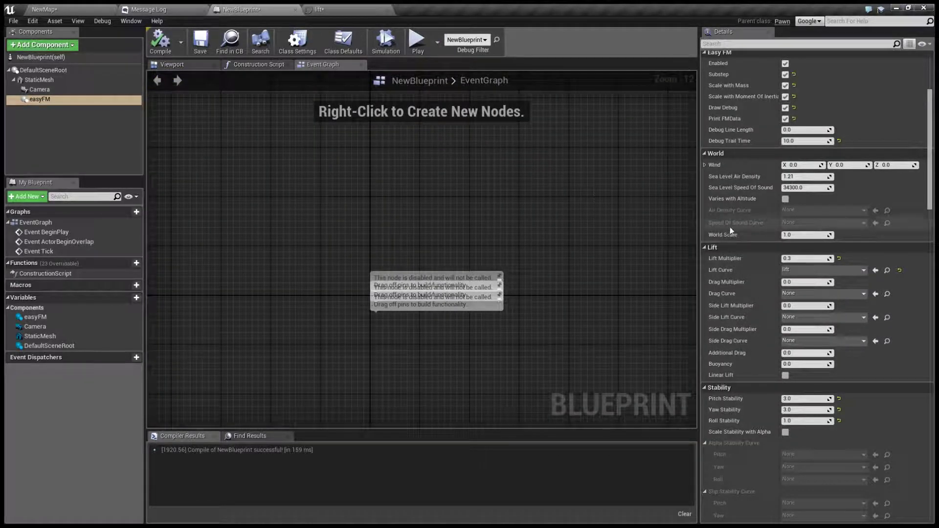
Open the drag curve asset from the NewMap Content Browser to inspect its ±96 peaks
left_click(69, 9)
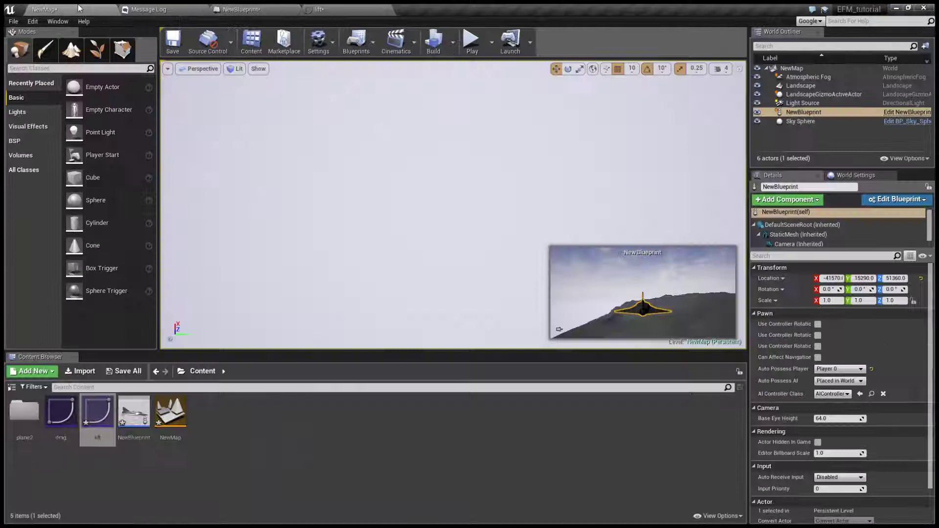
left_click(60, 419)
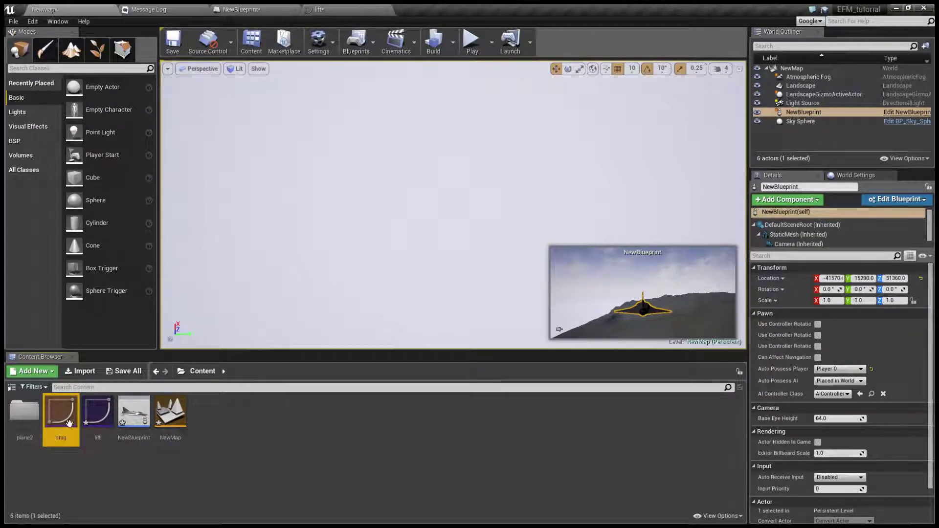
double_click(61, 421)
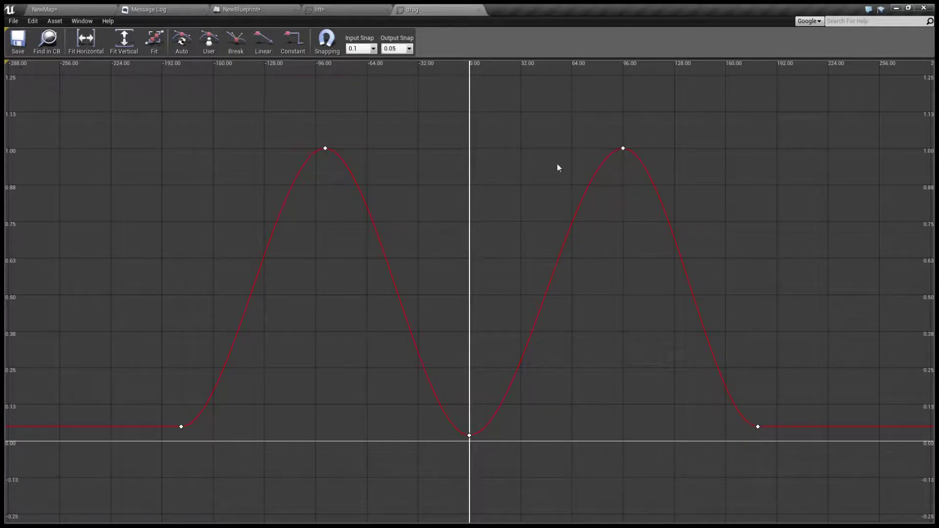
Back in NewBlueprint, assign the drag asset as easyFM's Drag Curve
left_click(55, 8)
left_click(320, 9)
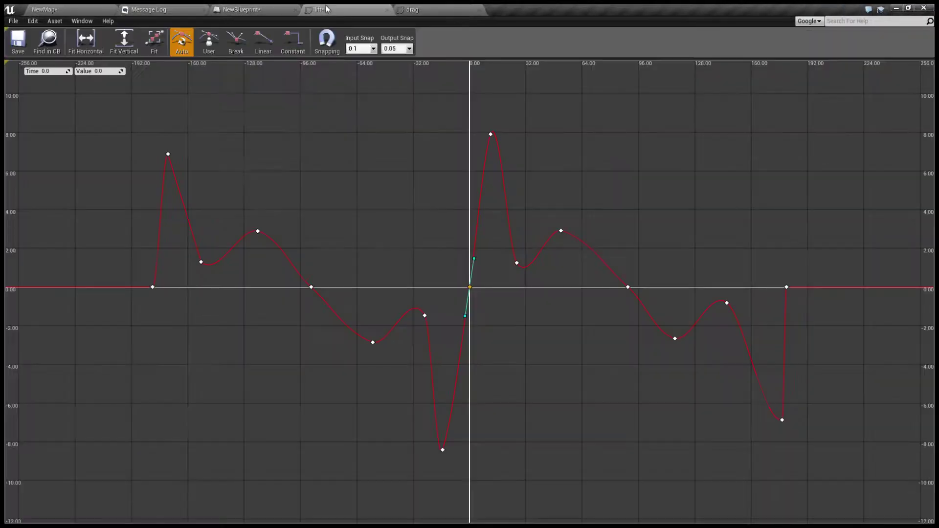
left_click(239, 8)
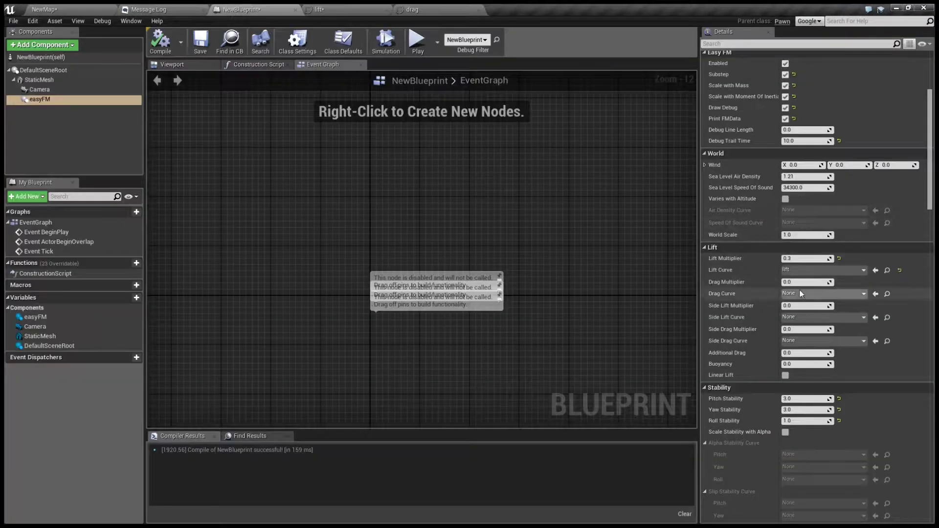
left_click(821, 293)
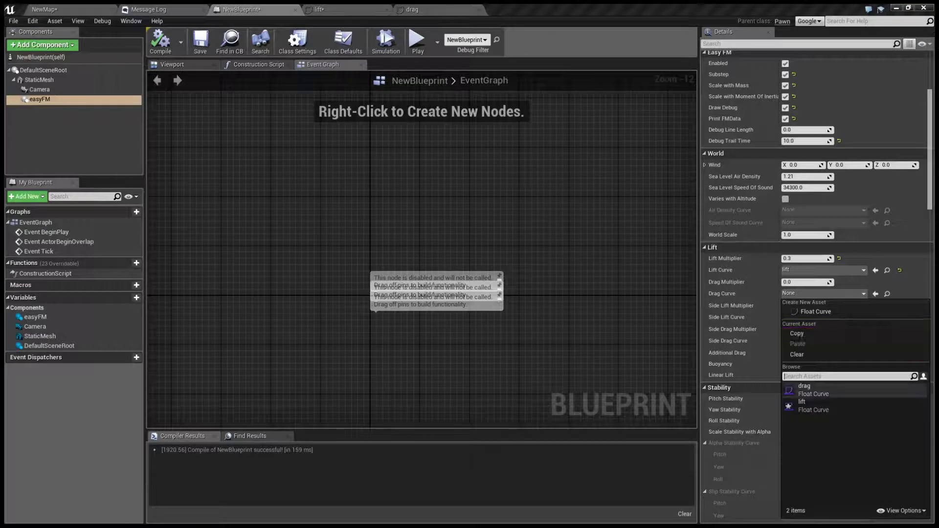
left_click(831, 389)
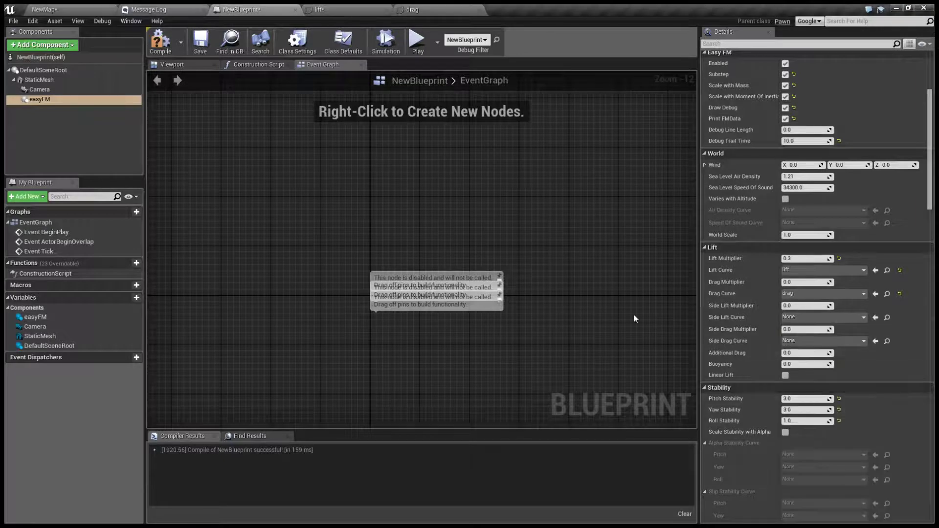
Set Drag Multiplier to 1.0, compile, and start a Play flight test
left_click(787, 282)
type("1.0")
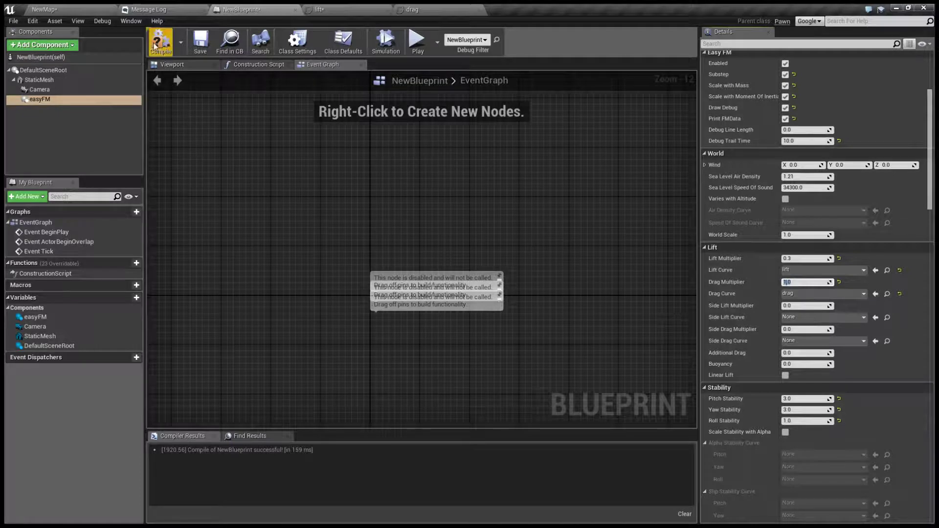
left_click(160, 42)
left_click(417, 42)
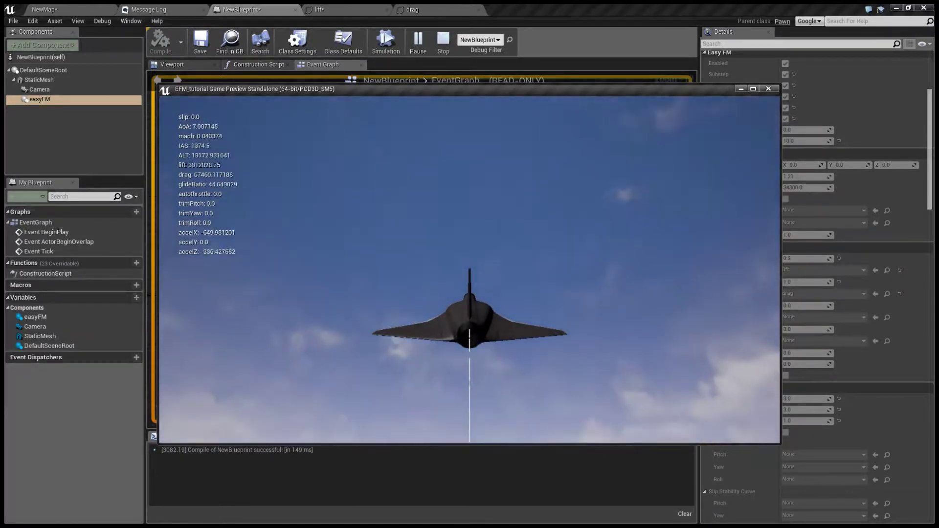
After flying the plane with drag applied, exit the game preview with Esc
key("Escape")
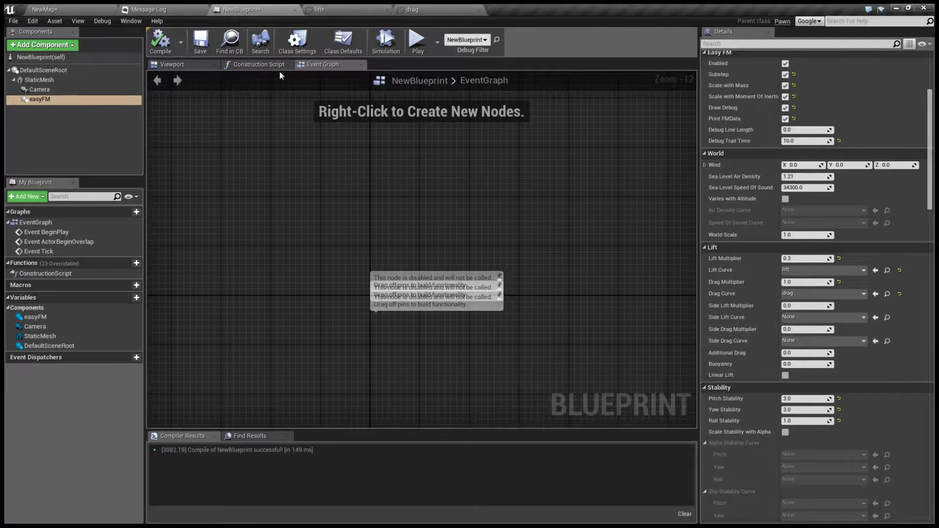
left_click(324, 10)
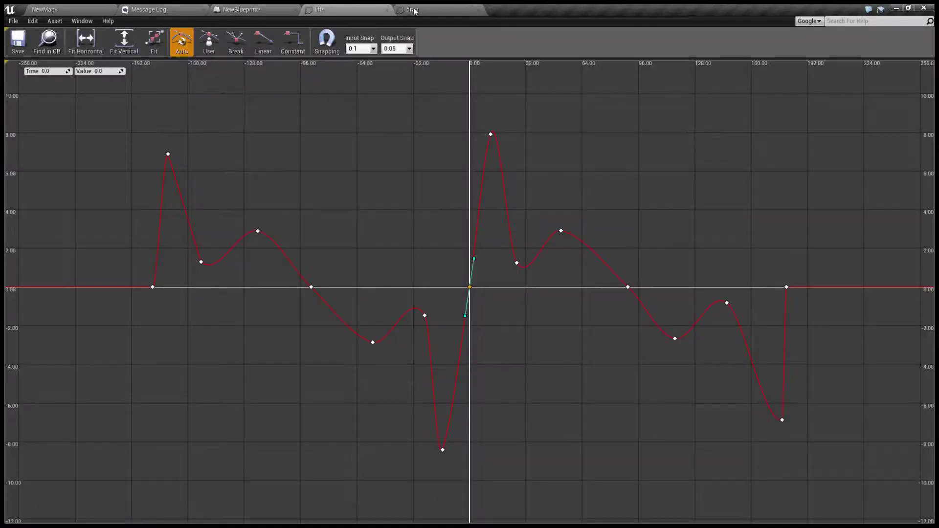
left_click(240, 10)
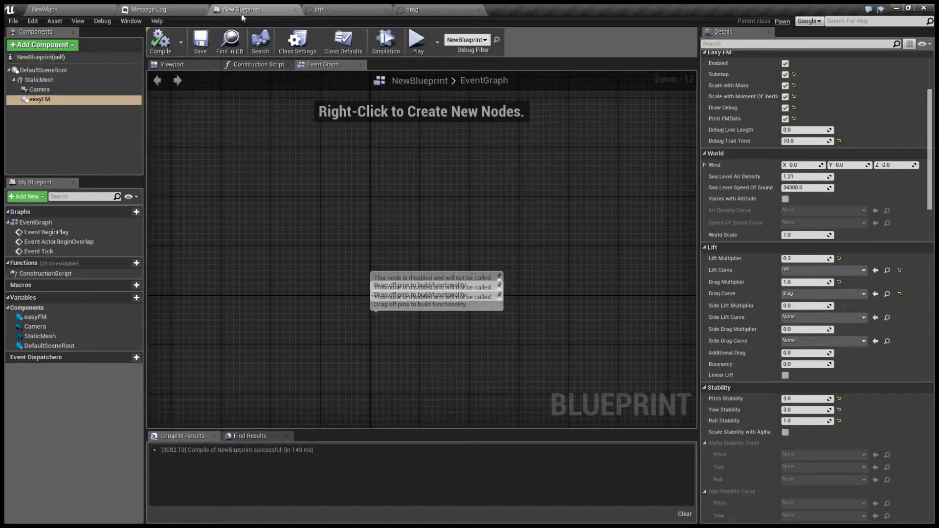
left_click(62, 10)
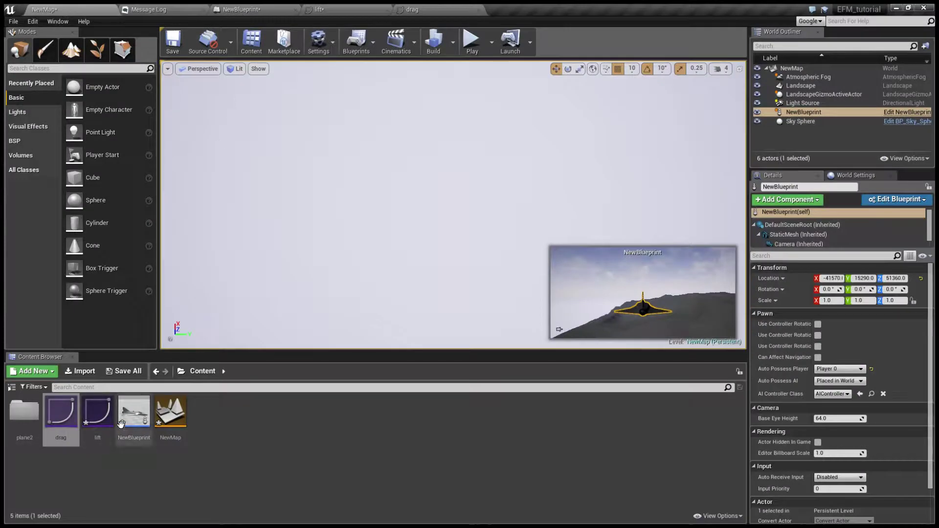
left_click(415, 9)
left_click(249, 9)
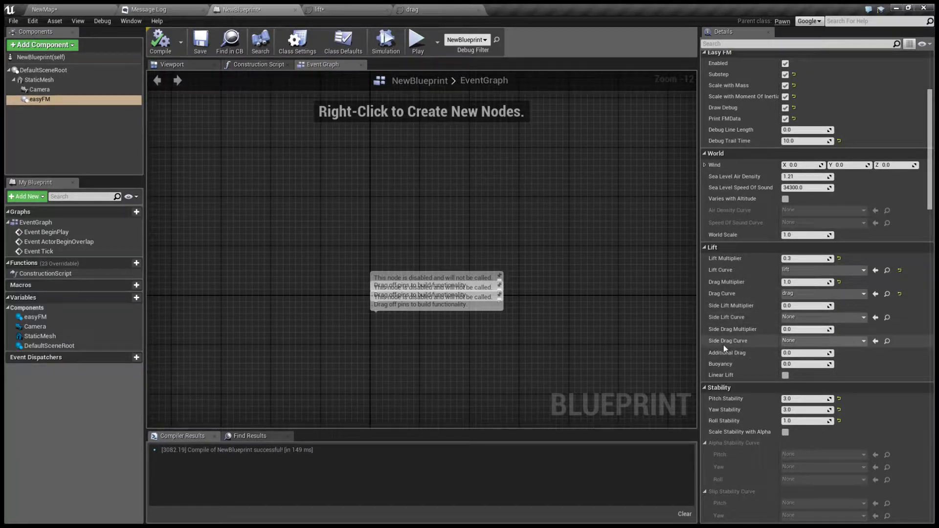
Choose the drag asset for Side Drag Curve and enter 0.1 as Side Drag Multiplier
left_click(804, 342)
left_click(655, 394)
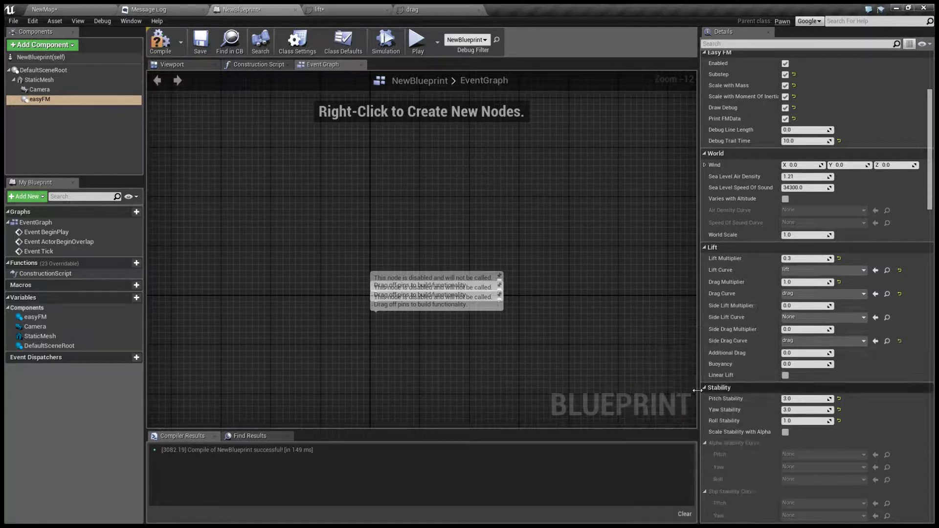
left_click(799, 330)
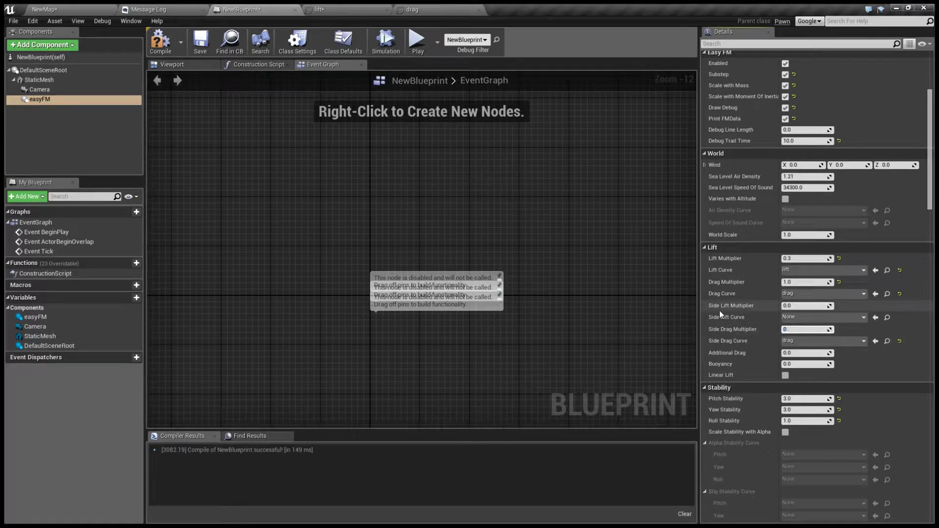
type(".1")
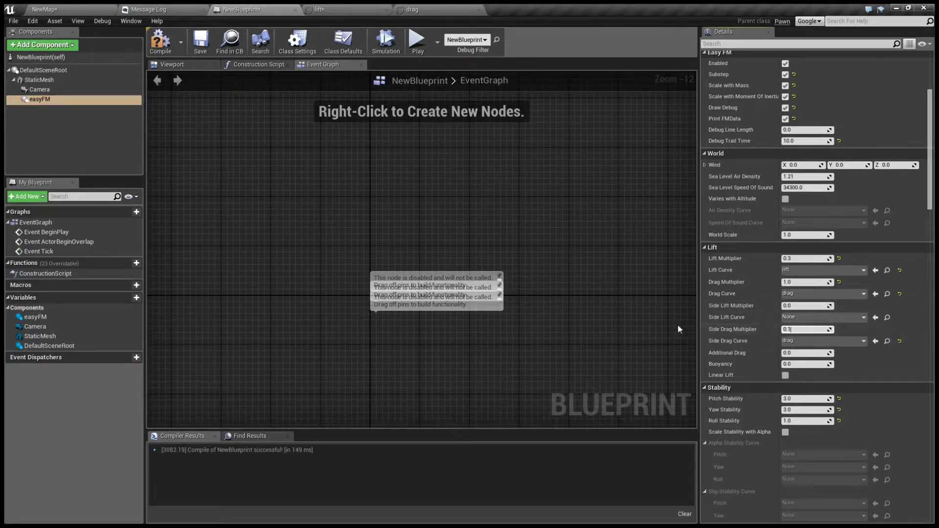